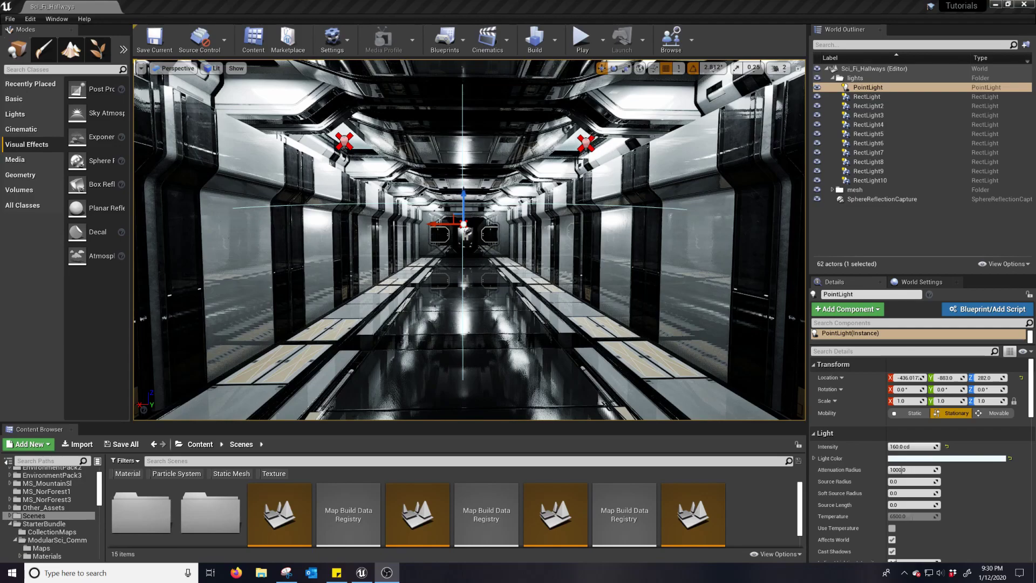
Examine the Static and Stationary mobility options of the hallway's point light and the settings of several rect lights
key("w")
right_click_drag(560, 185, 558, 184)
scroll(559, 184, "up", 2)
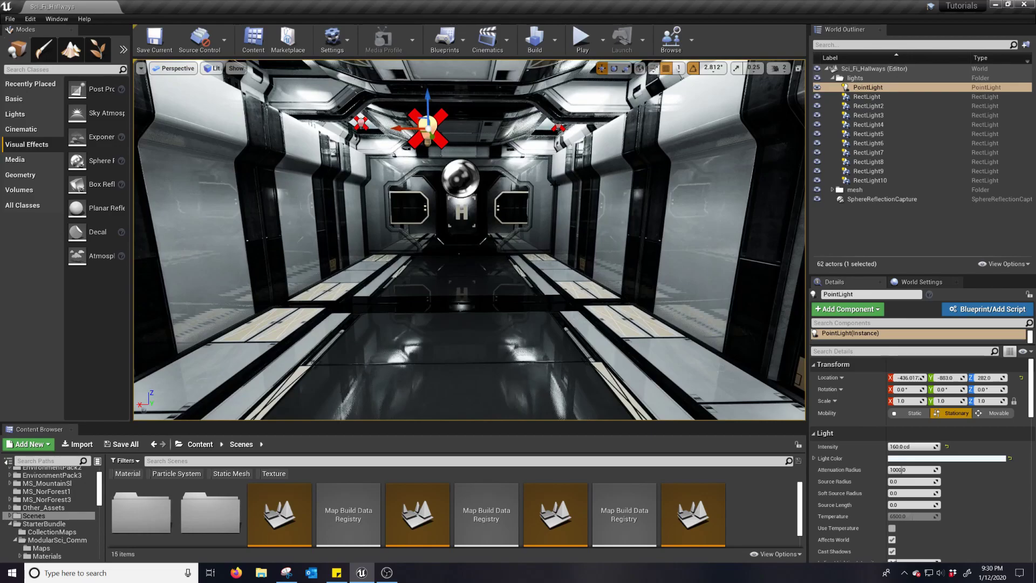
scroll(555, 185, "down", 1)
scroll(554, 185, "down", 4)
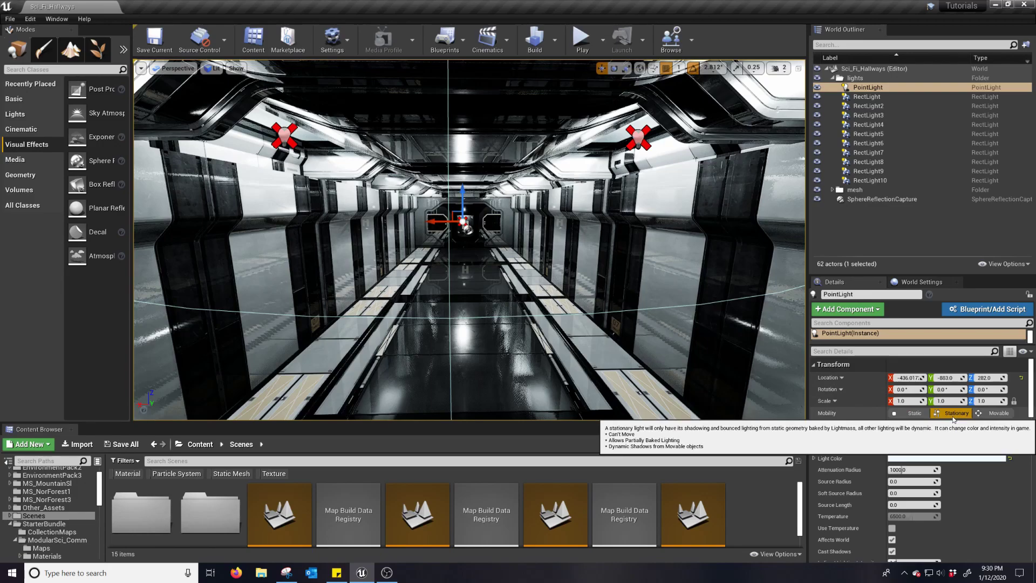
left_click(917, 413)
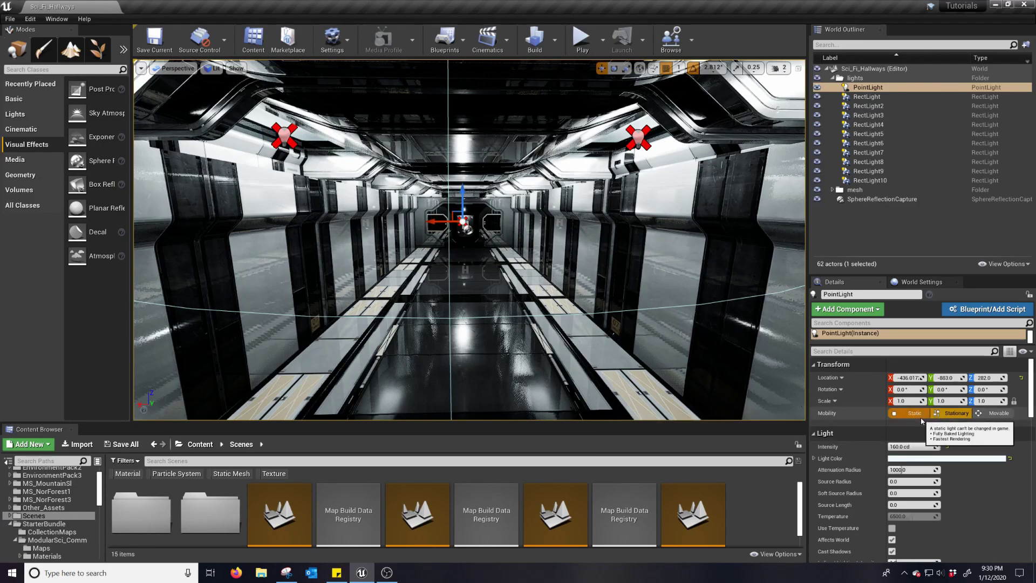
left_click(953, 413)
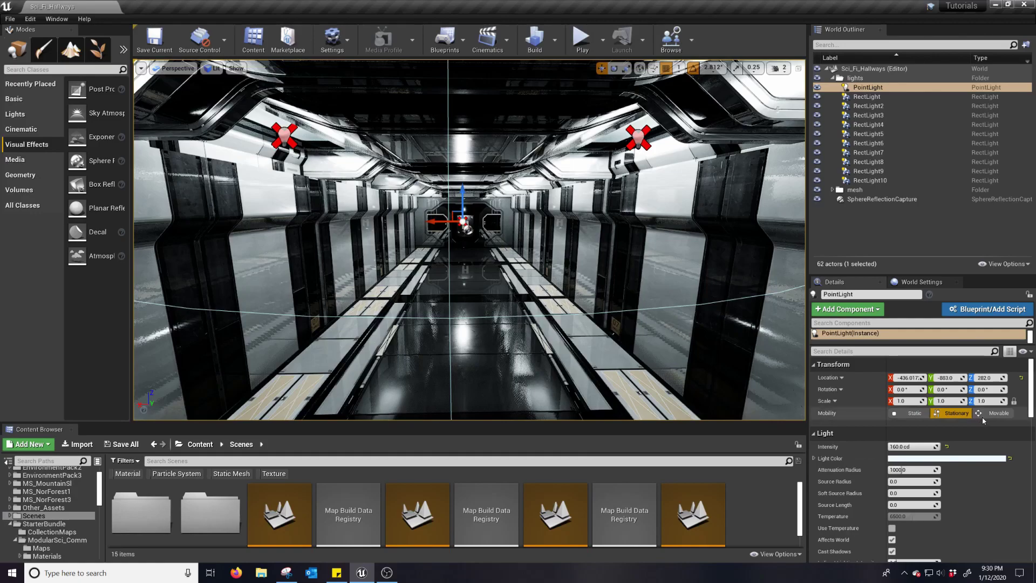
left_click(902, 414)
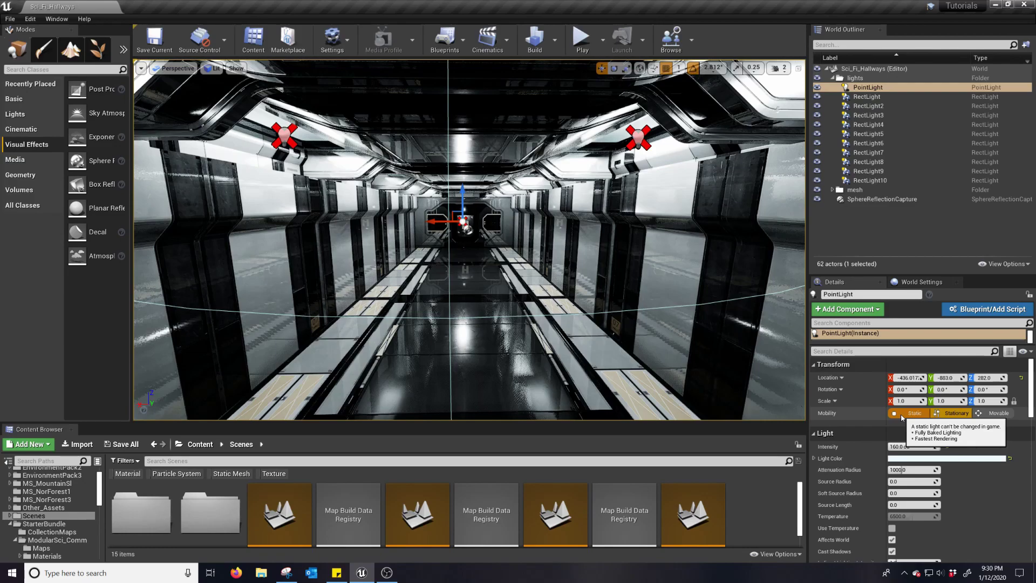
mouse_move(952, 414)
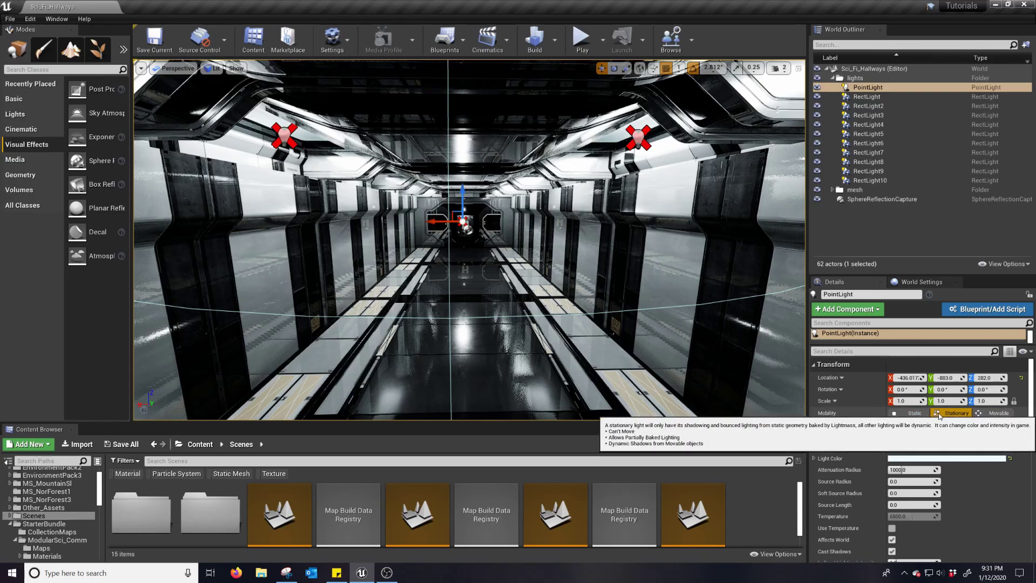
left_click(866, 97)
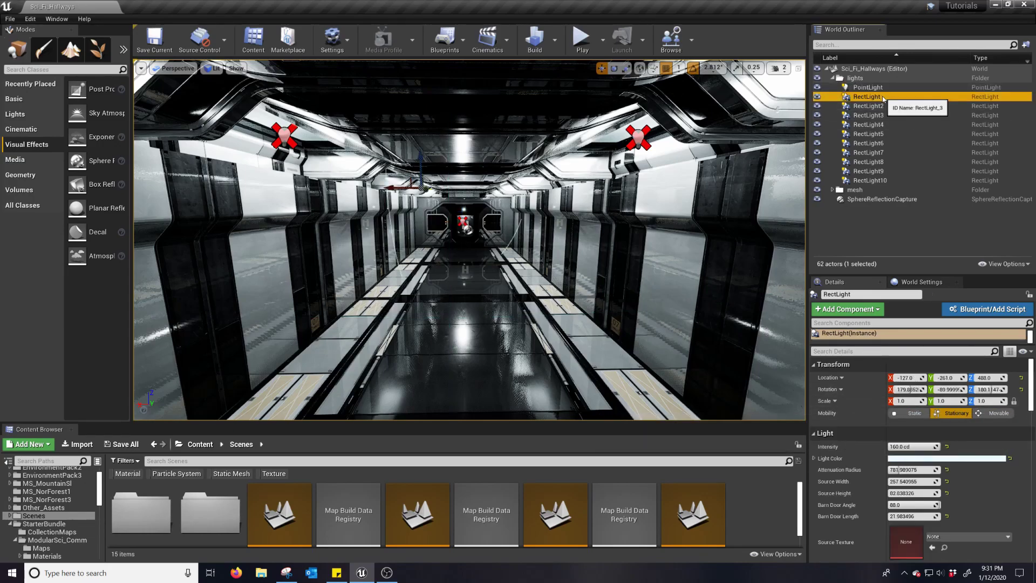
left_click(868, 115)
left_click(869, 152)
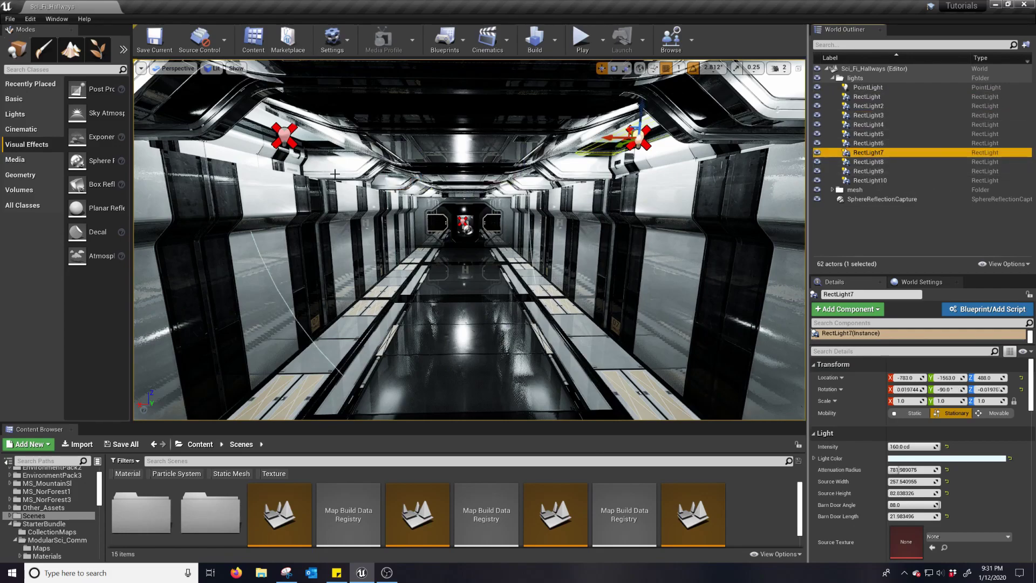
left_click_drag(506, 275, 437, 249, "alt")
right_click_drag(432, 237, 482, 267)
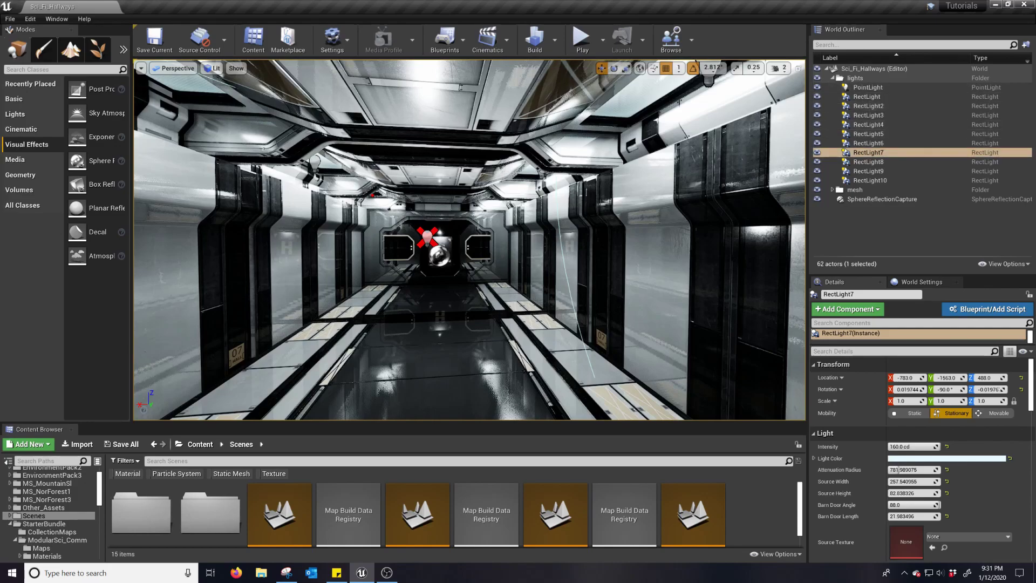
Set the mobility of all ten rect lights, RectLight through RectLight10, to Static
left_click(872, 87)
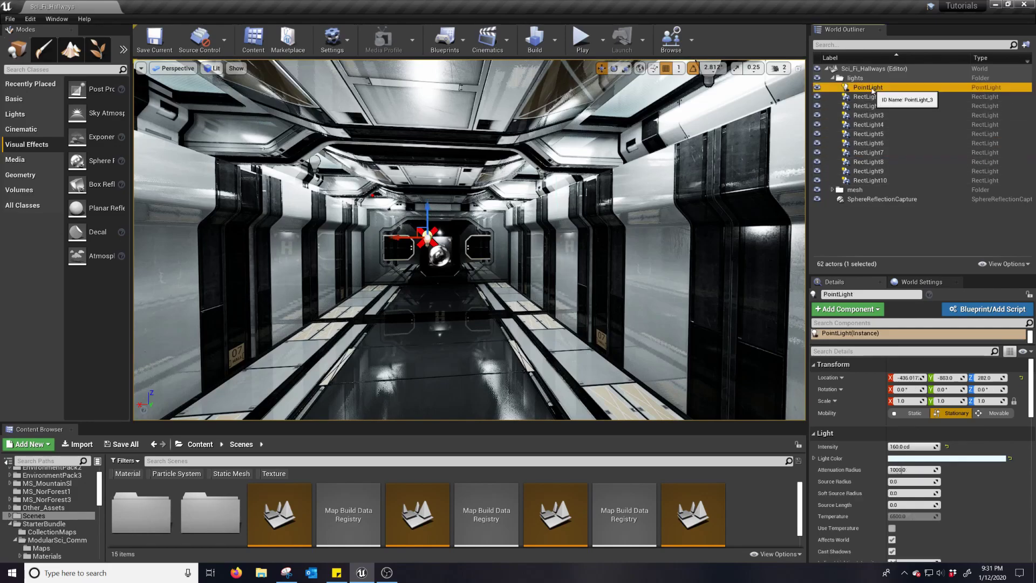
left_click(874, 180, "shift")
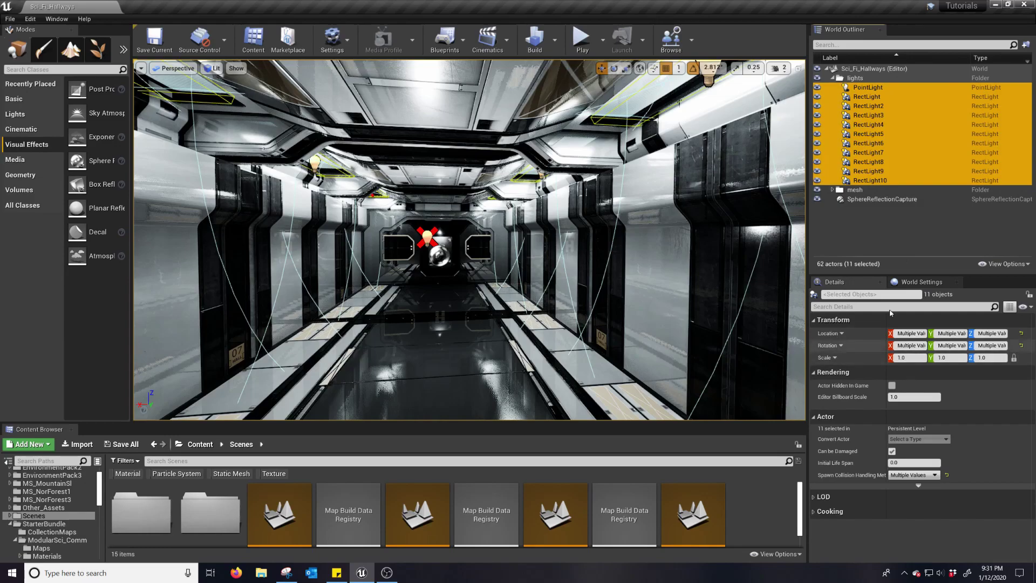
left_click(866, 96)
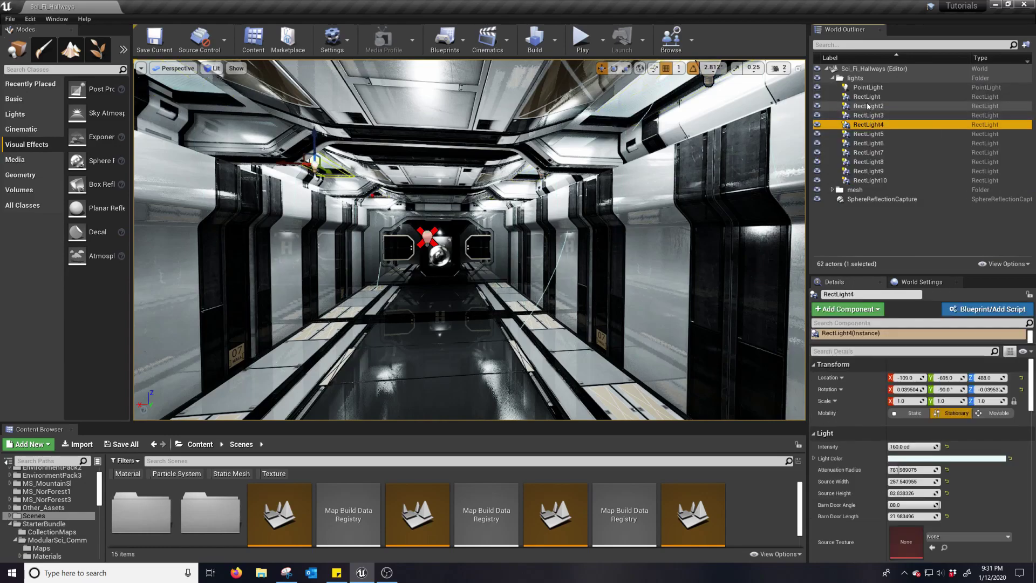
left_click(870, 181, "shift")
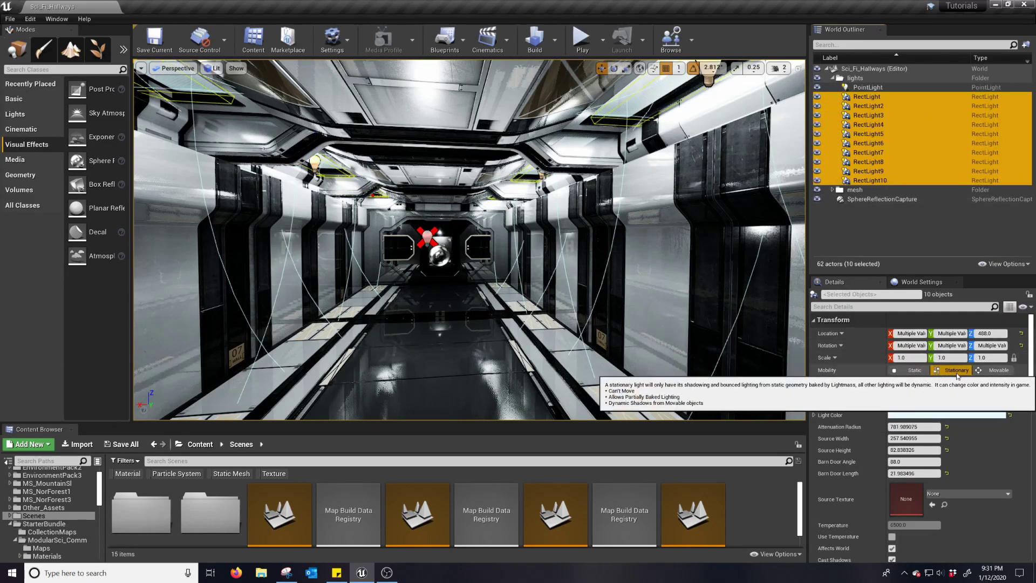
left_click(866, 99)
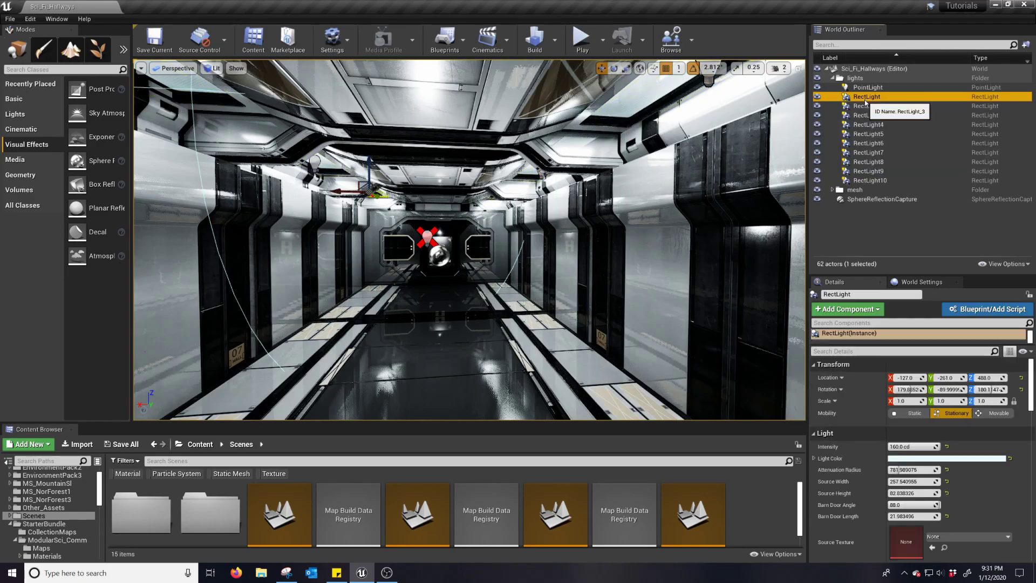
left_click(876, 181, "shift")
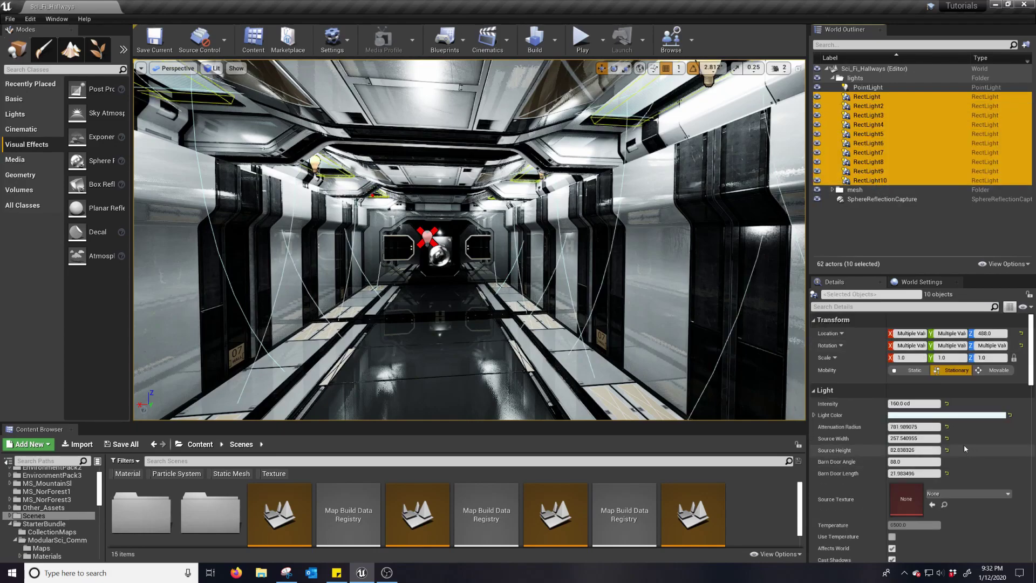
left_click(910, 371)
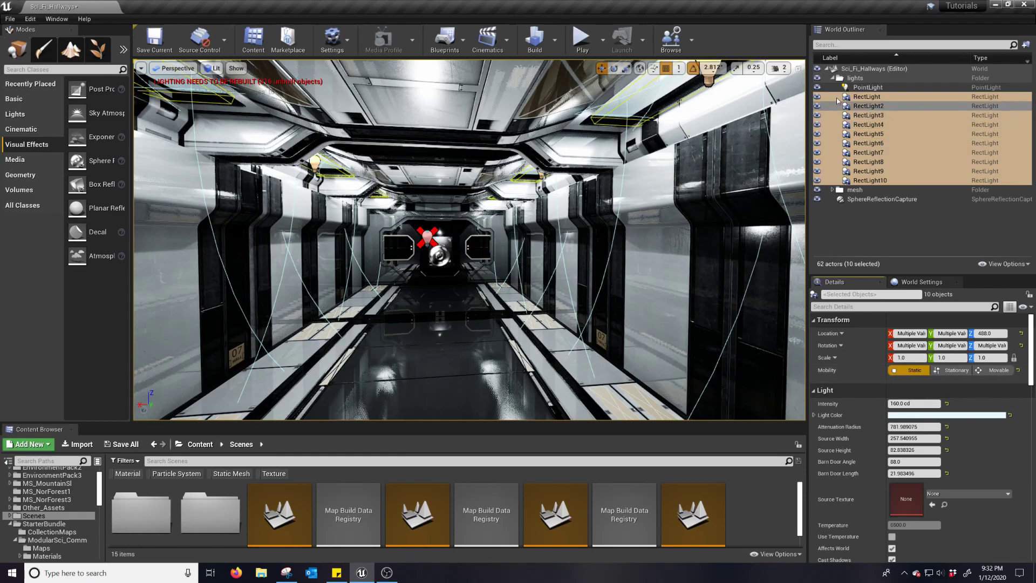
Set the point light's mobility to Static and build only the lighting
left_click(863, 87)
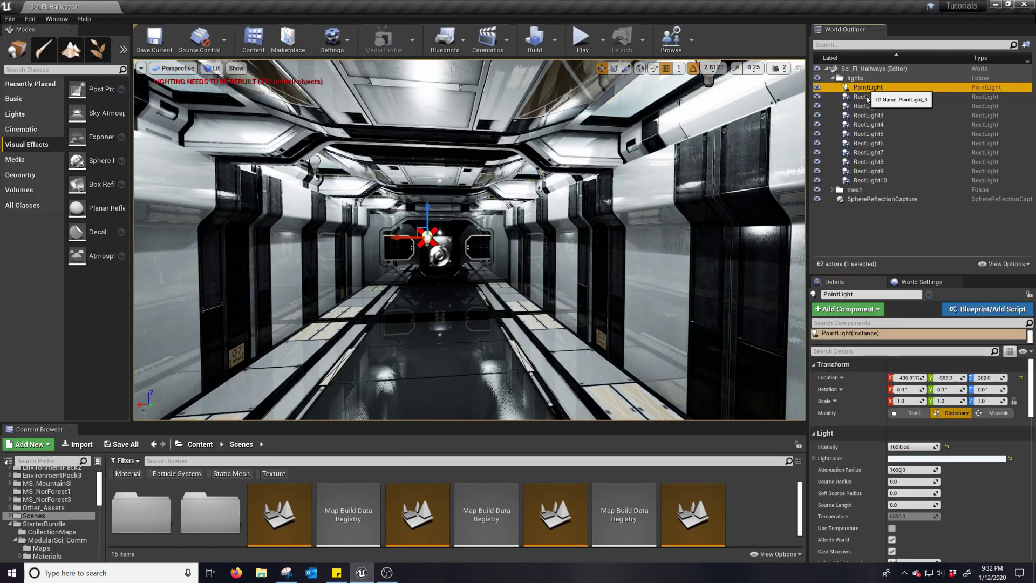
left_click(913, 414)
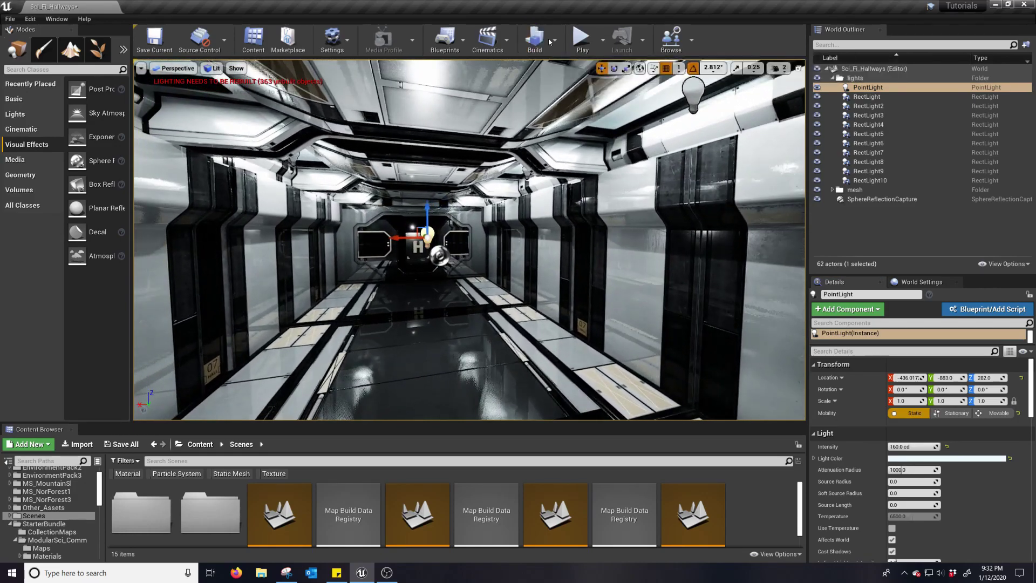
left_click(556, 44)
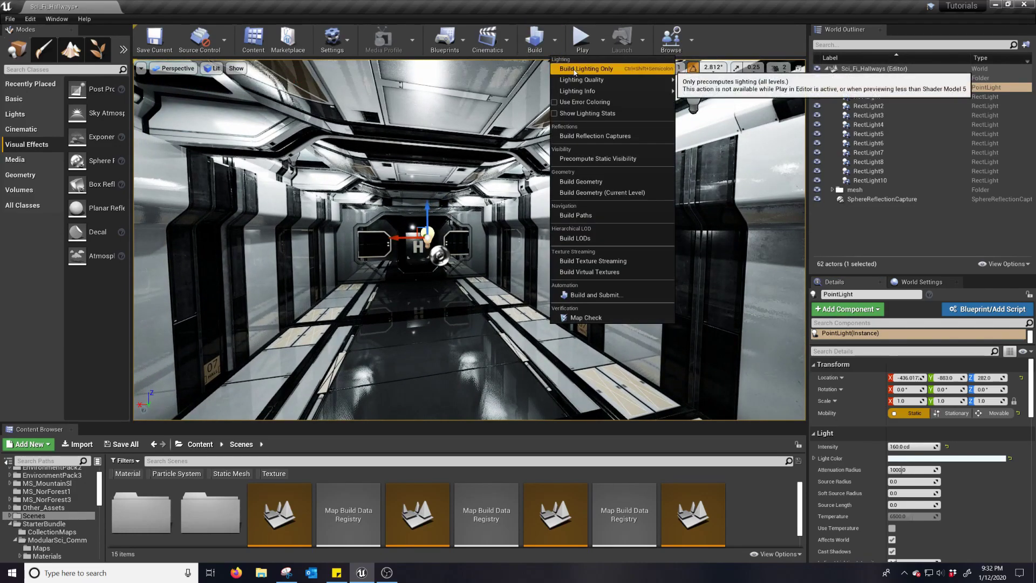
left_click(576, 69)
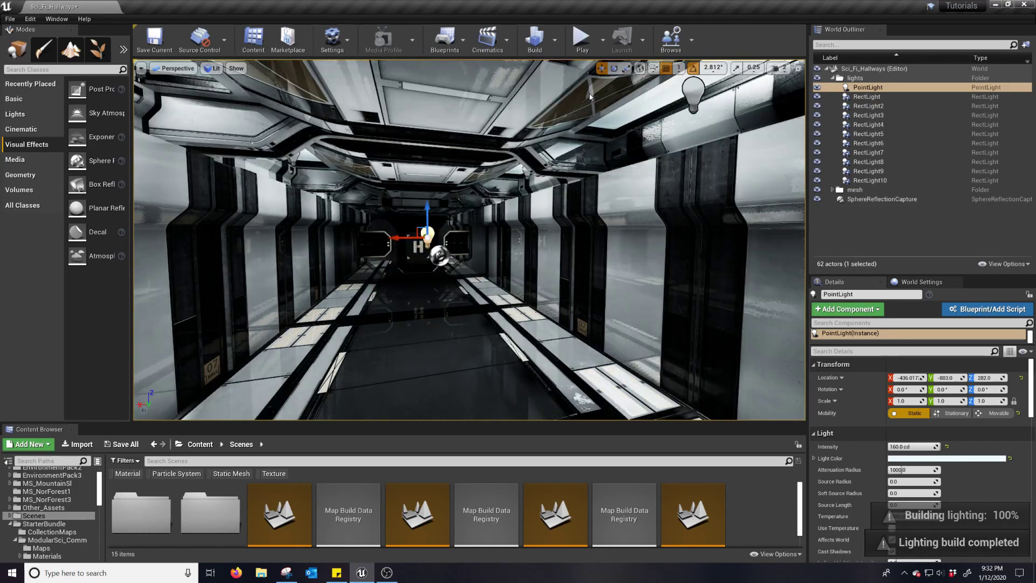
left_click_drag(475, 245, 435, 240, "alt")
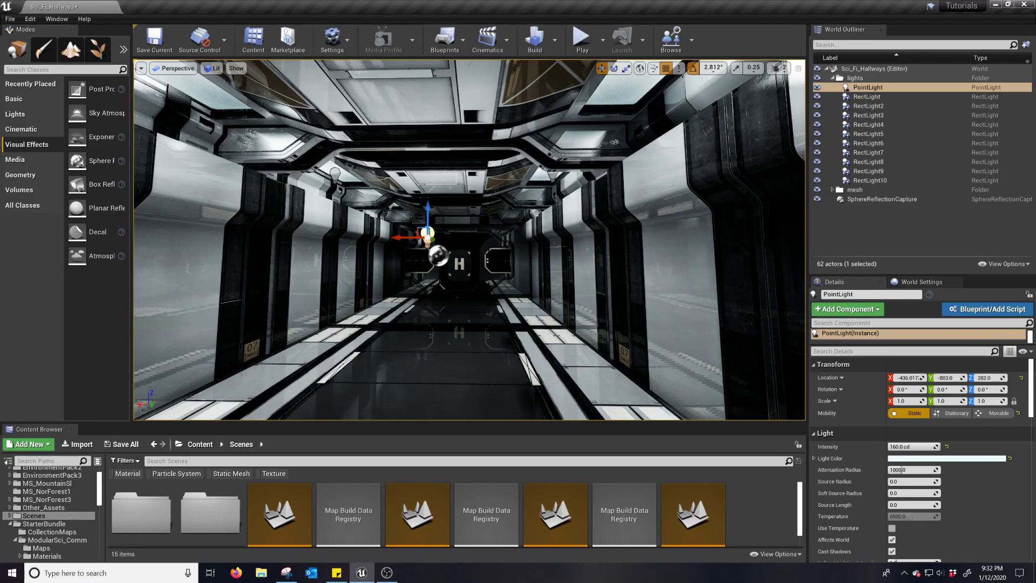
Set the mobility of all ten rect lights, RectLight through RectLight10, to Stationary
left_click(899, 162)
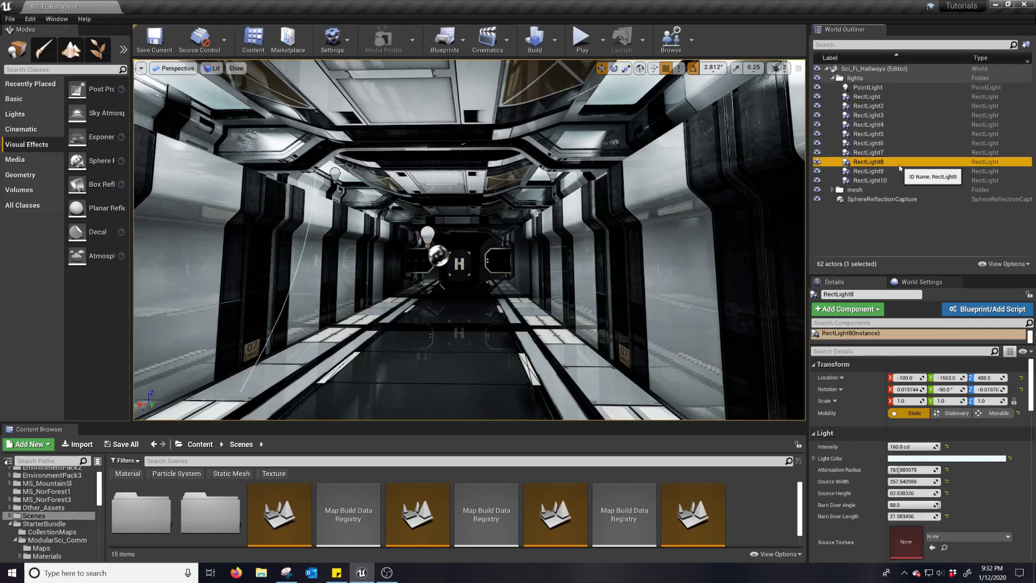
left_click(898, 179)
left_click(888, 125)
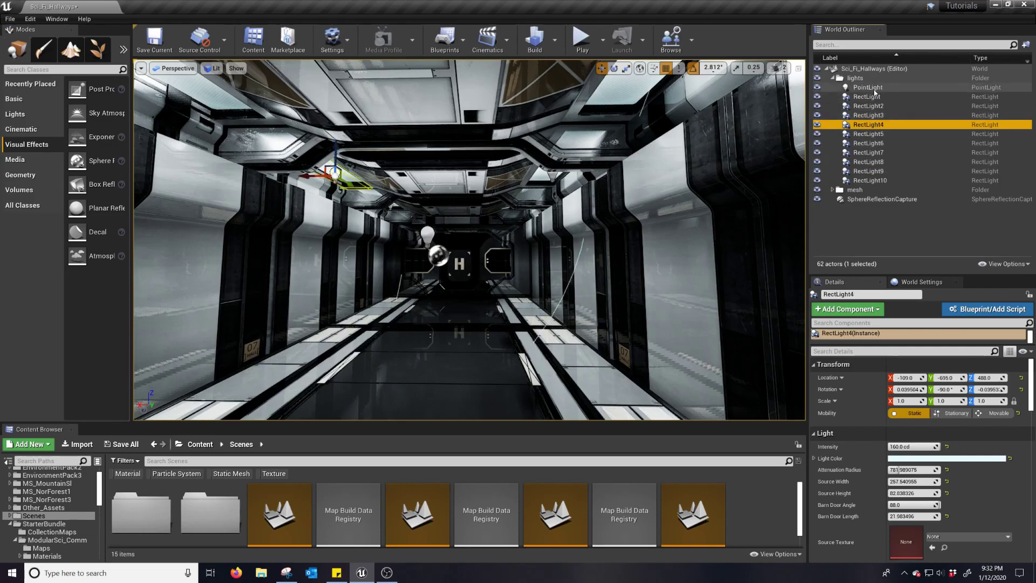
left_click(878, 98)
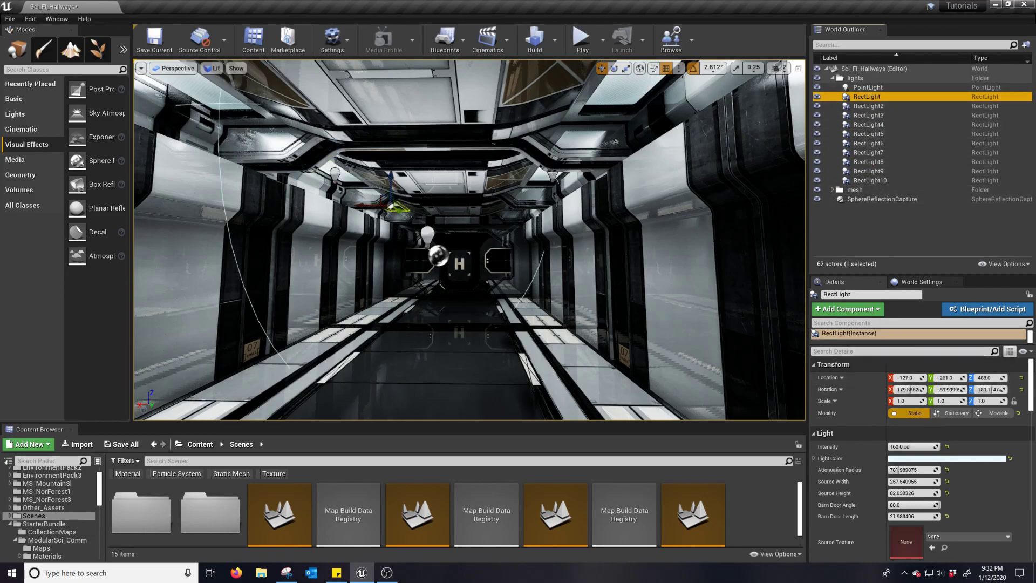
mouse_move(469, 240)
left_mouse_down("alt")
mouse_move(468, 178)
mouse_move(469, 230)
left_mouse_up("alt")
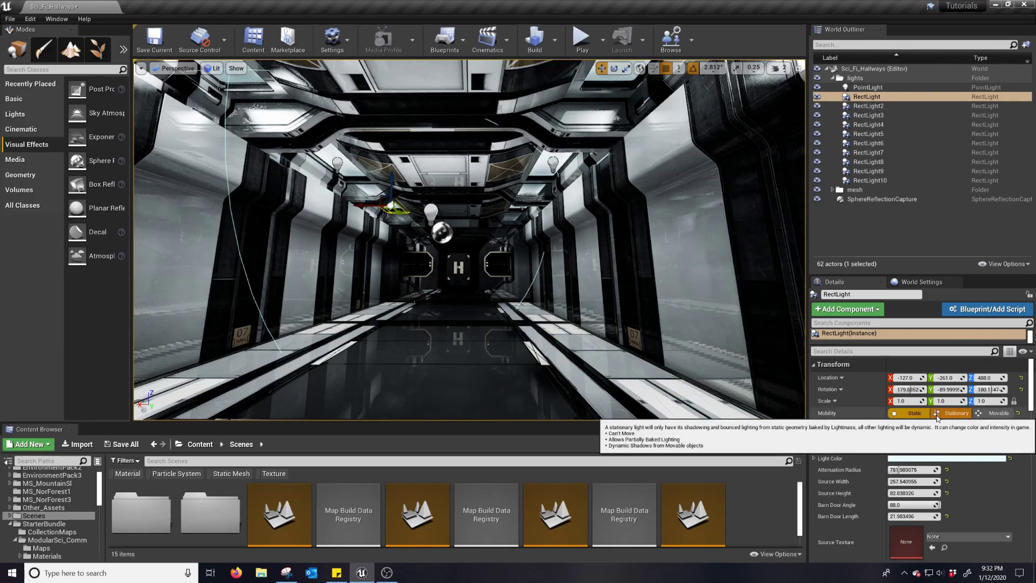
left_click(870, 180, "shift")
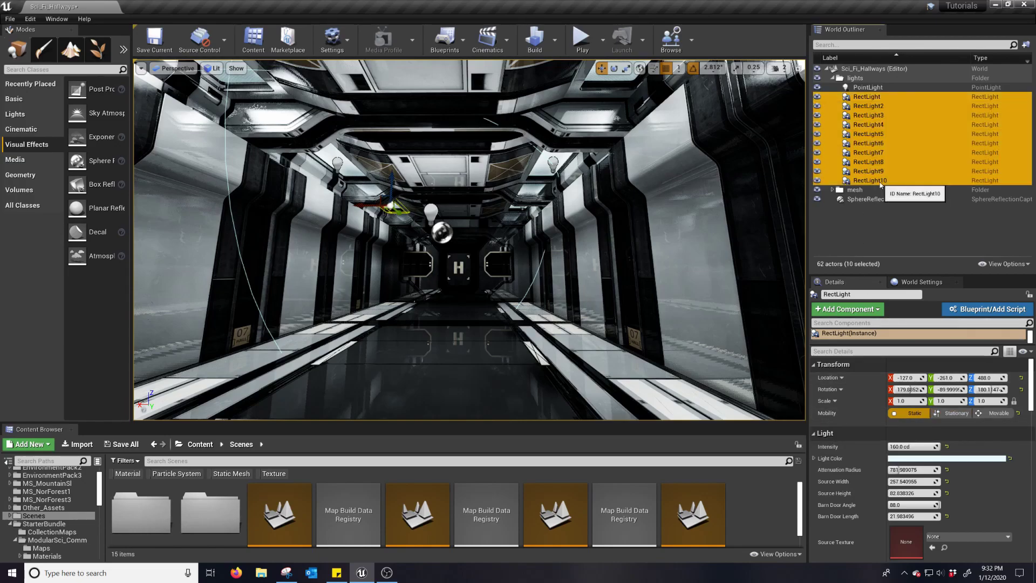
left_click(953, 371)
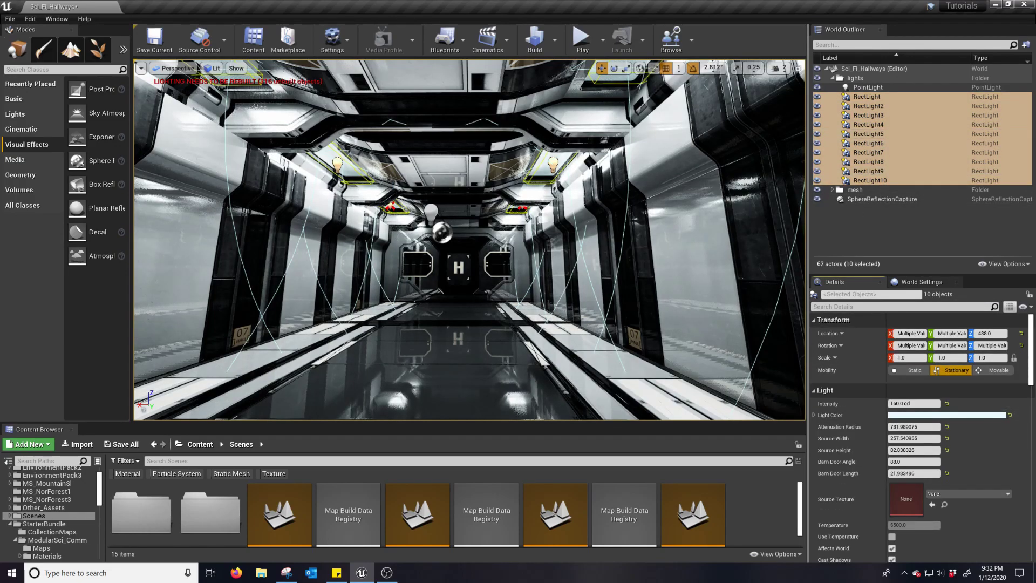
Reduce the attenuation radius of RectLight4 to about 350 and of RectLight3 to about 300
left_click(337, 164)
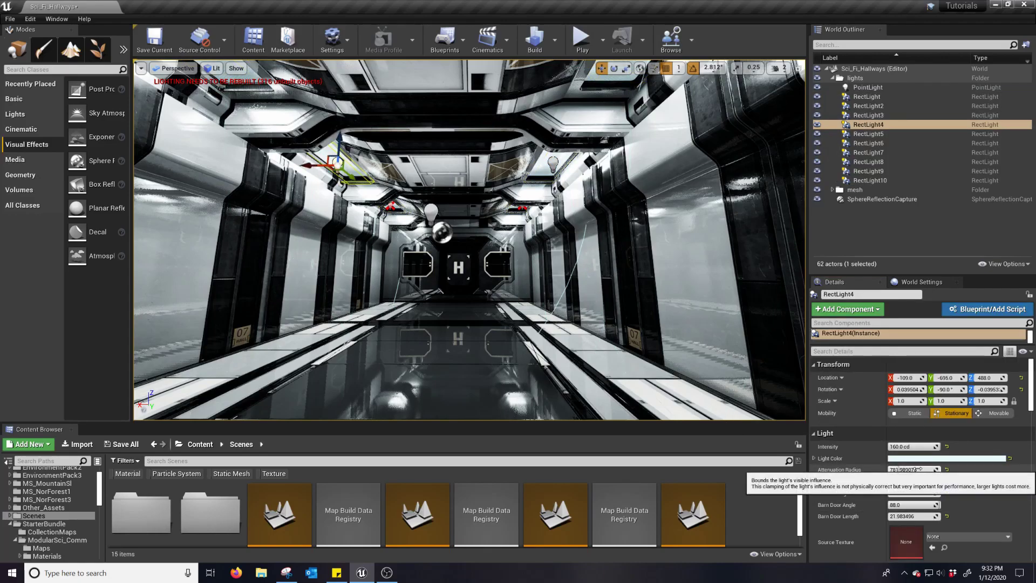
left_click_drag(914, 470, 892, 471)
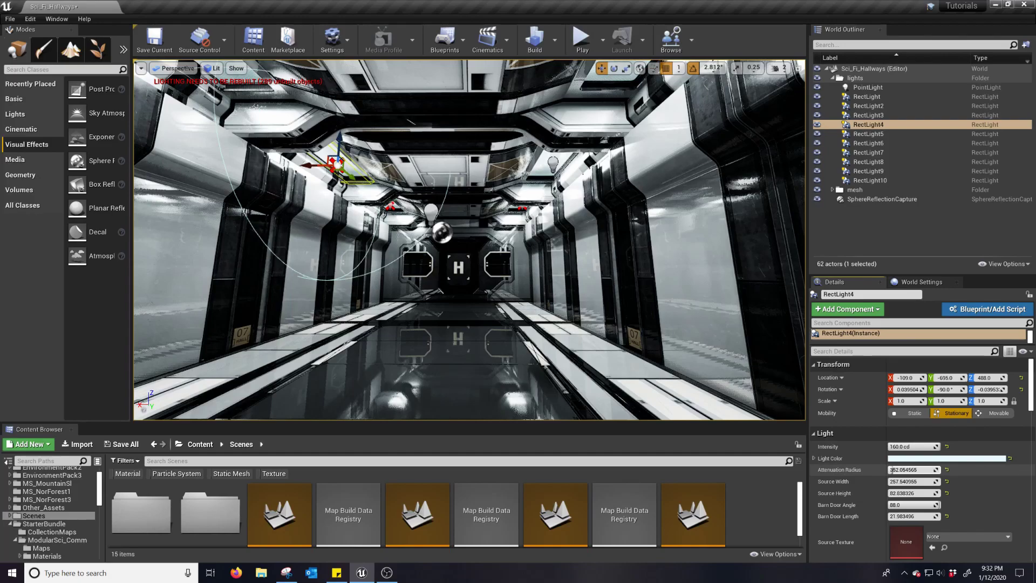
left_click(864, 114)
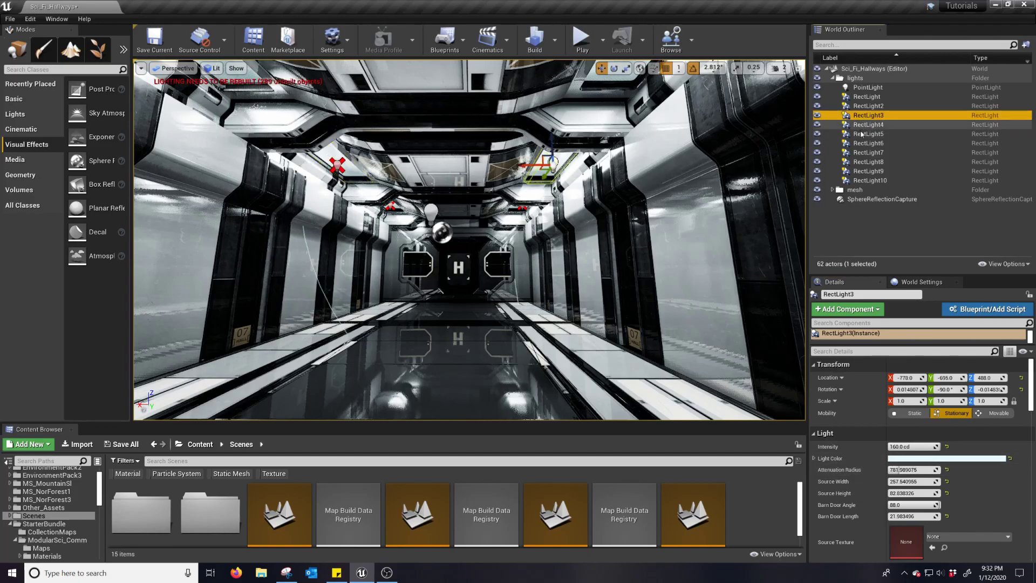
left_click_drag(912, 471, 892, 471)
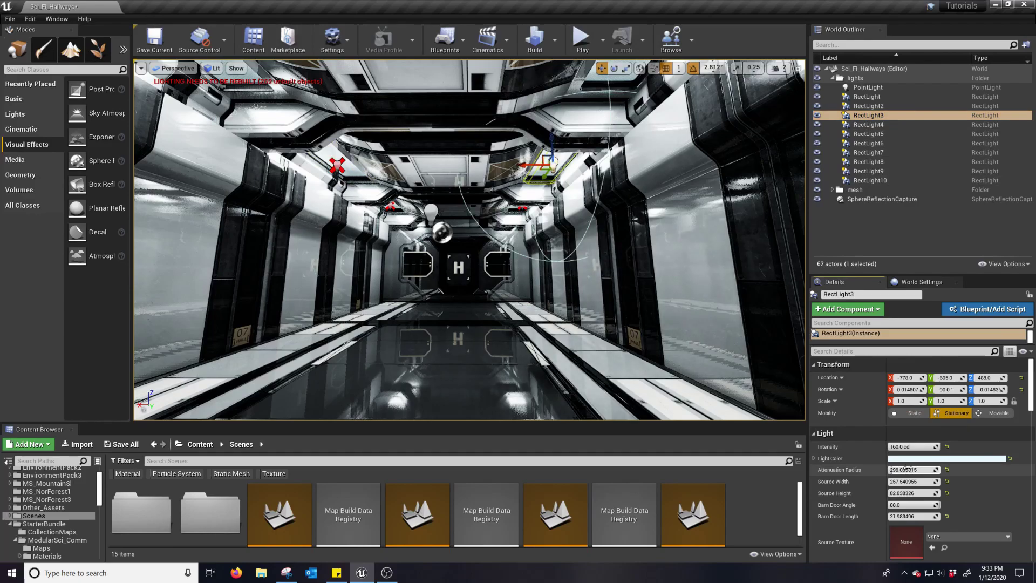
left_click(871, 125)
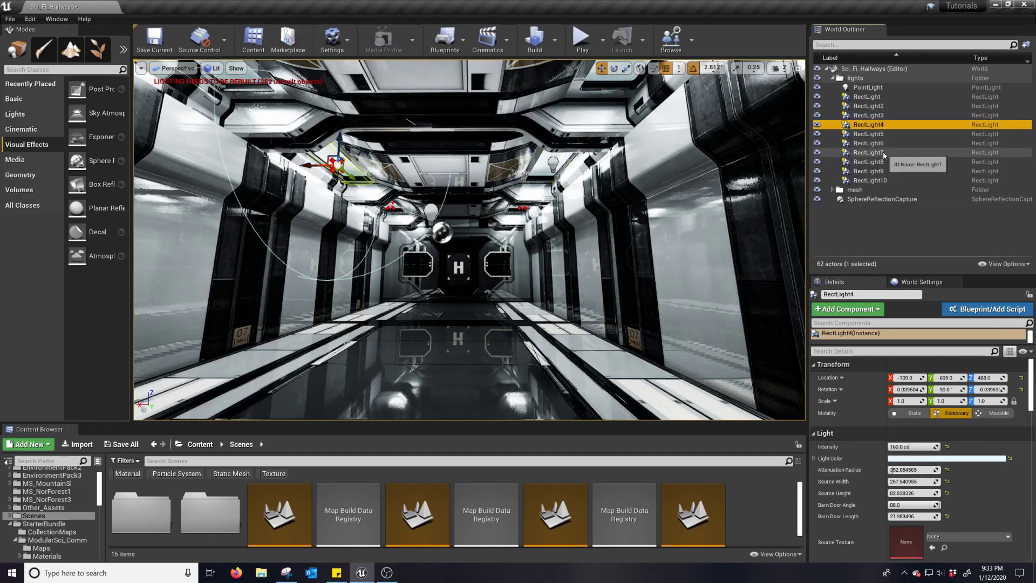
Reduce the attenuation radius of RectLight5 to about 245
left_click(870, 134)
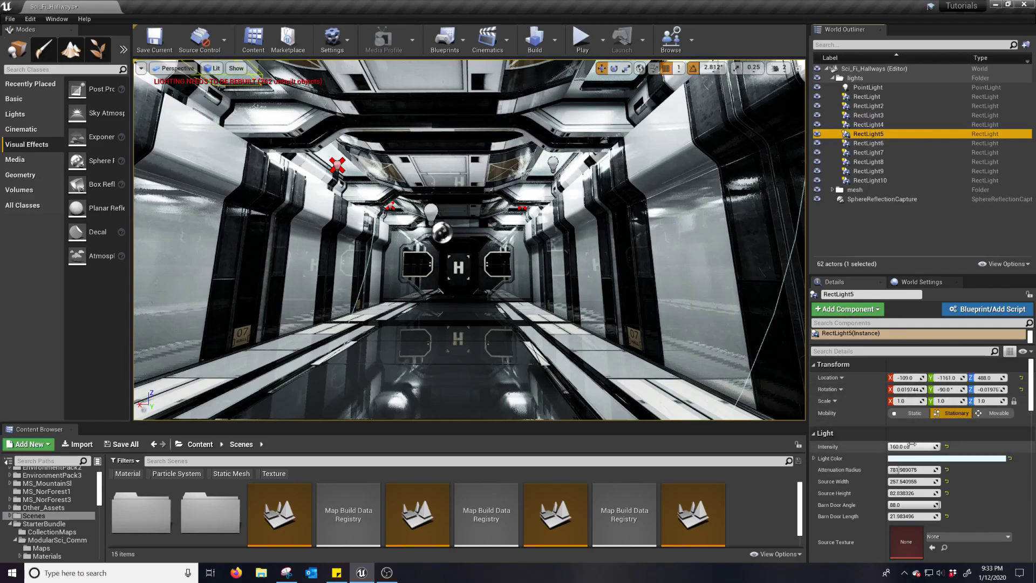
left_click_drag(912, 470, 891, 471)
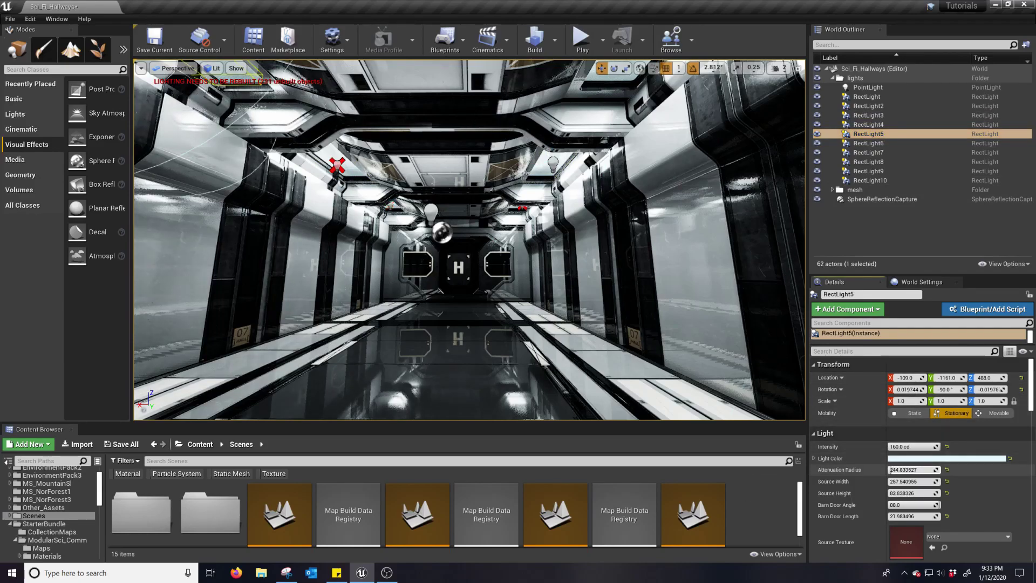
left_click(868, 143)
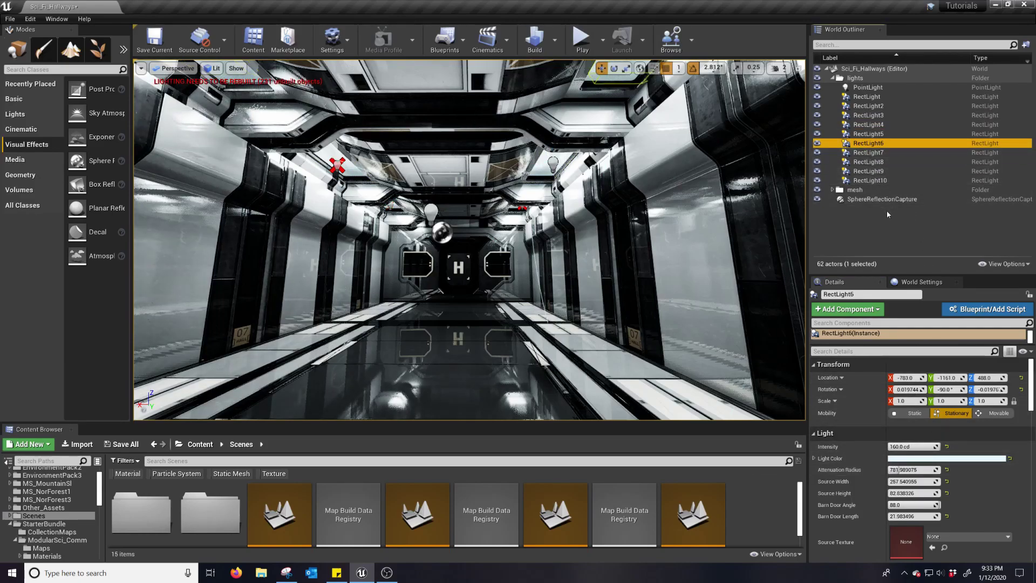
Undo the attenuation radius changes made to RectLight5 and RectLight4
key("ctrl+z")
key("ctrl+z")
key("ctrl+z")
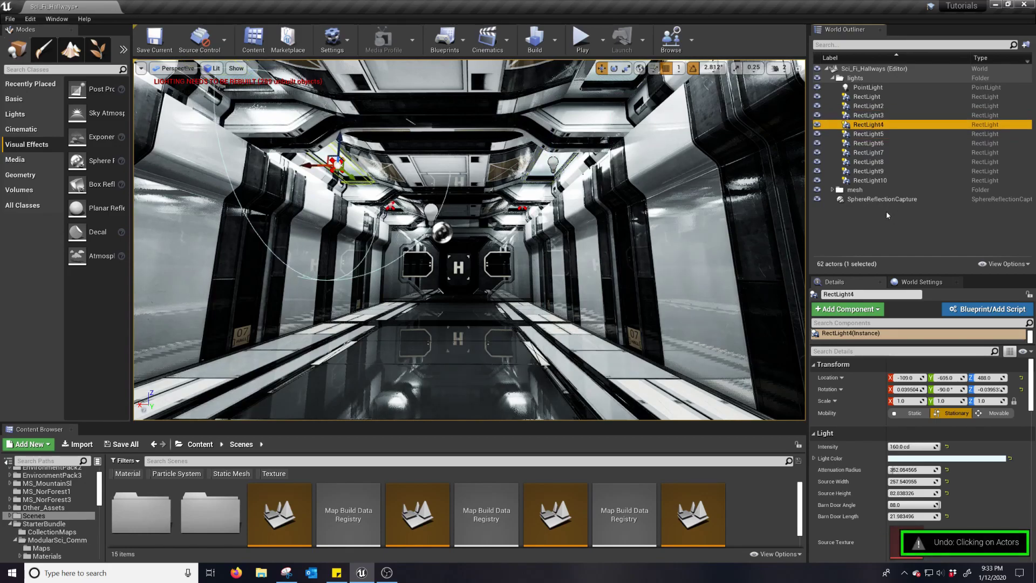
key("ctrl+z")
Set the mobility of the overlapping ceiling lights RectLight8, RectLight9 and RectLight6 to Static
key("s")
right_click_drag(526, 231, 526, 231)
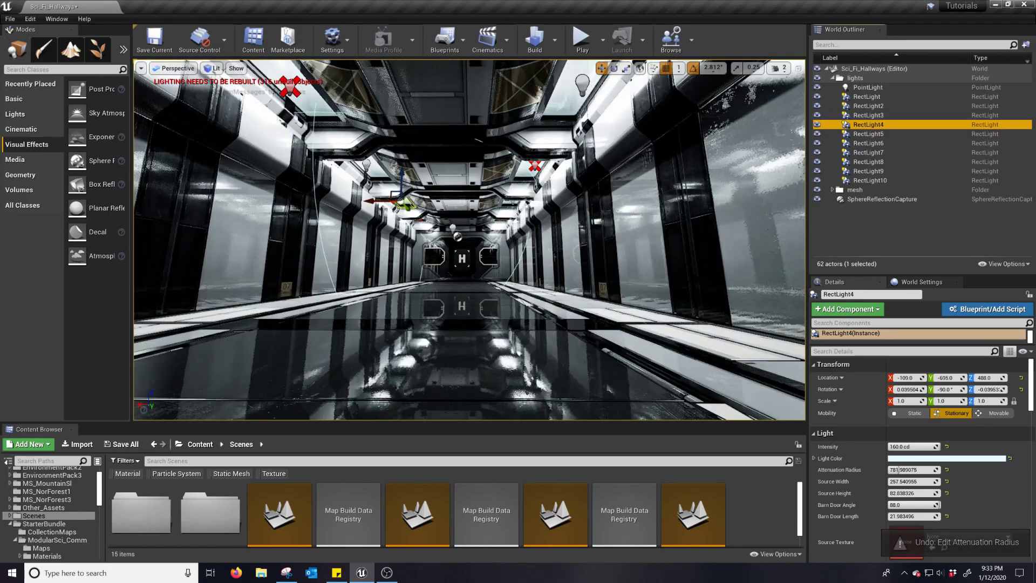
left_click(868, 97)
double_click(867, 96)
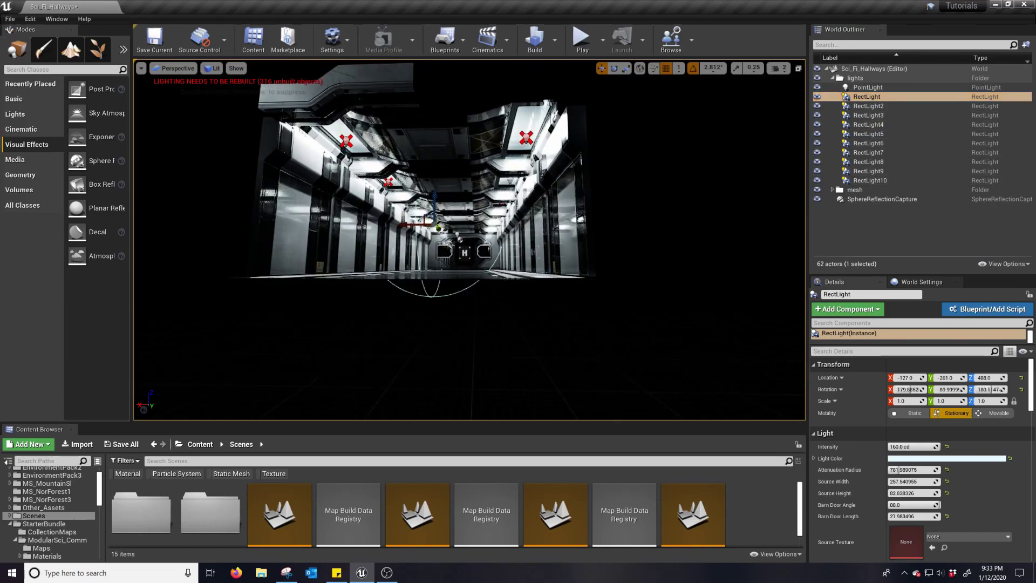
left_click(382, 182)
left_click(388, 181)
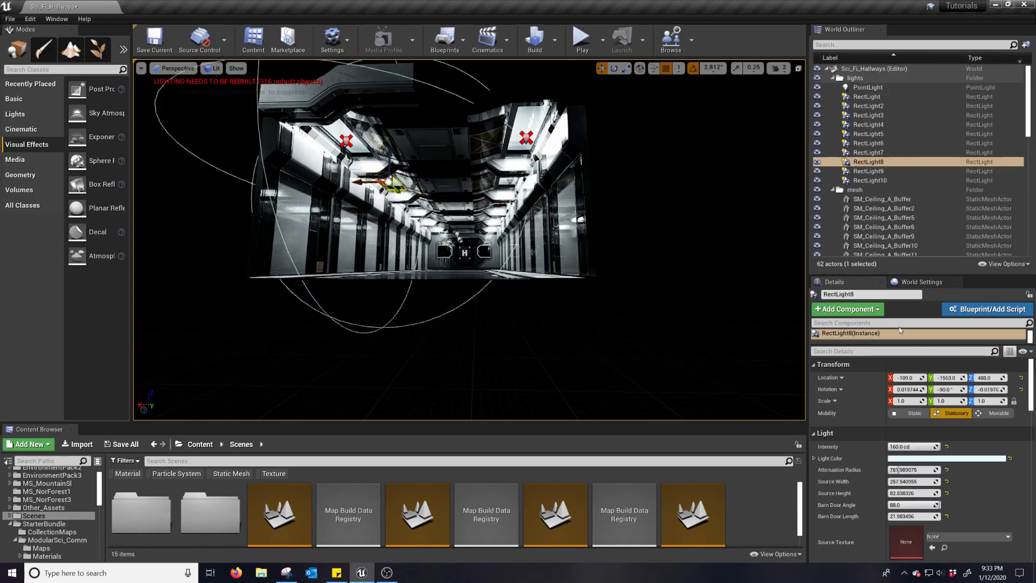
left_click(915, 413)
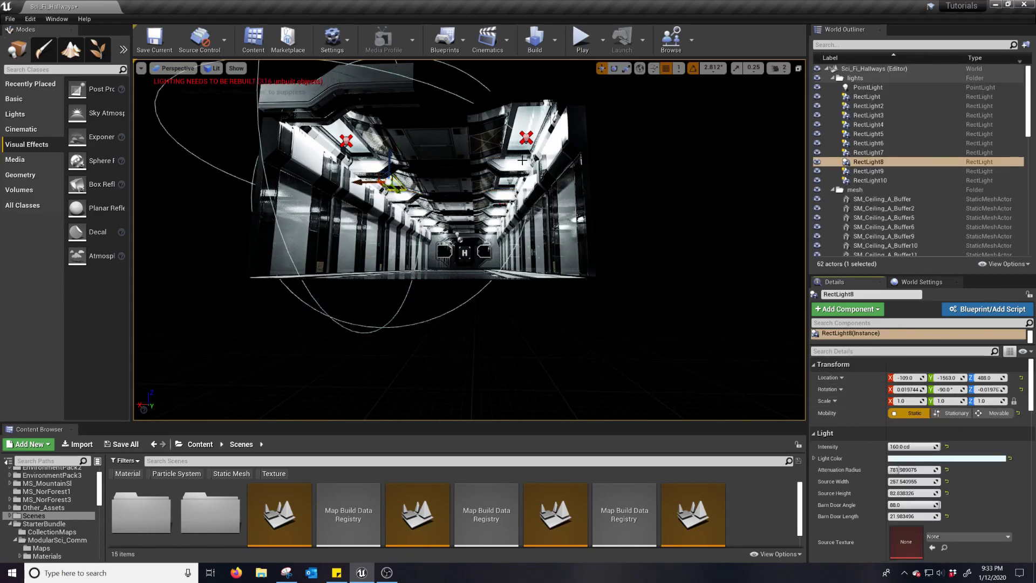
mouse_move(530, 160)
left_mouse_down("alt")
mouse_move(540, 140)
mouse_move(539, 149)
left_mouse_up("alt")
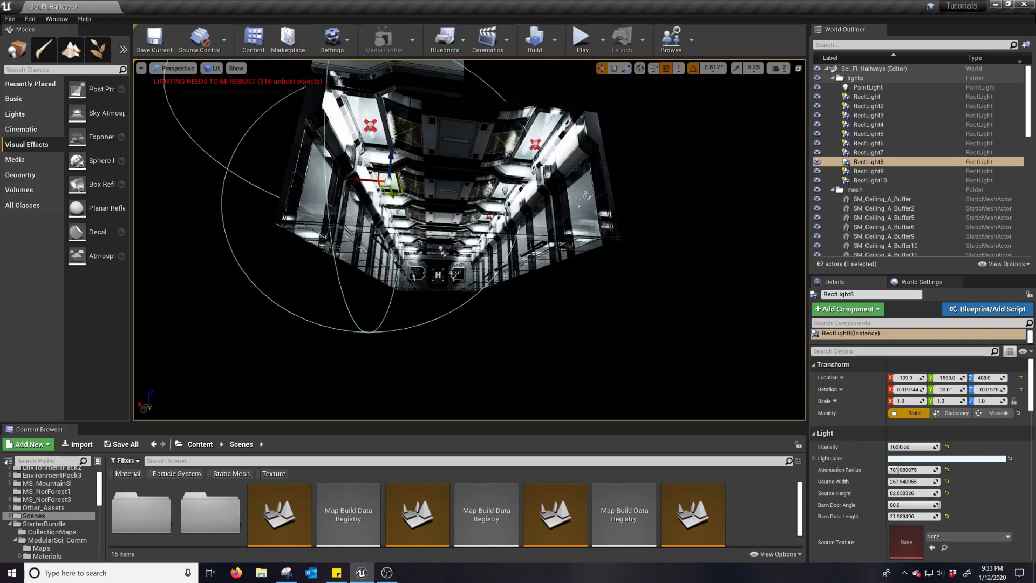
left_click(536, 144)
left_click(915, 413)
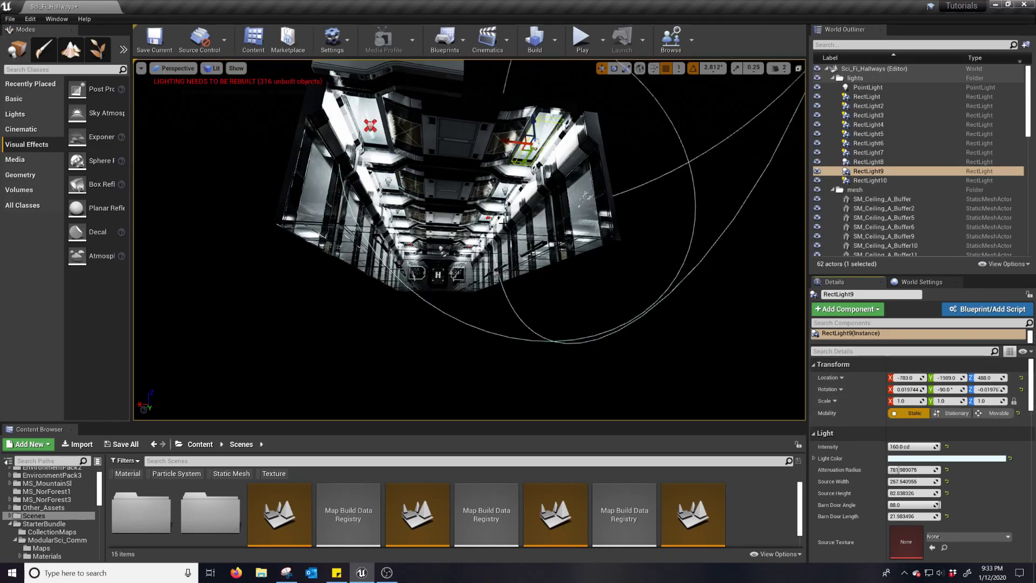
left_click(489, 217)
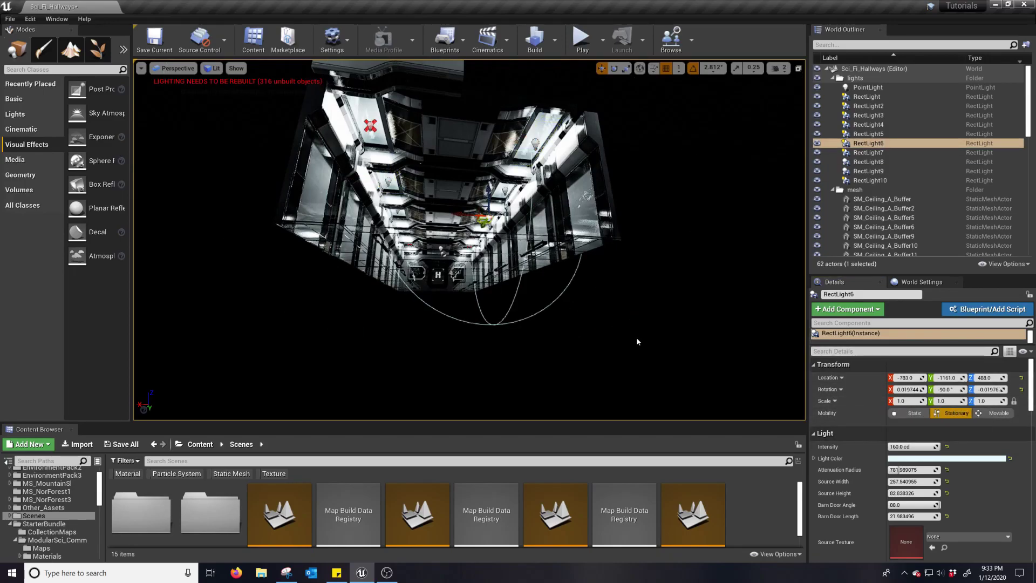
left_click(915, 413)
left_click_drag(361, 213, 363, 281, "alt")
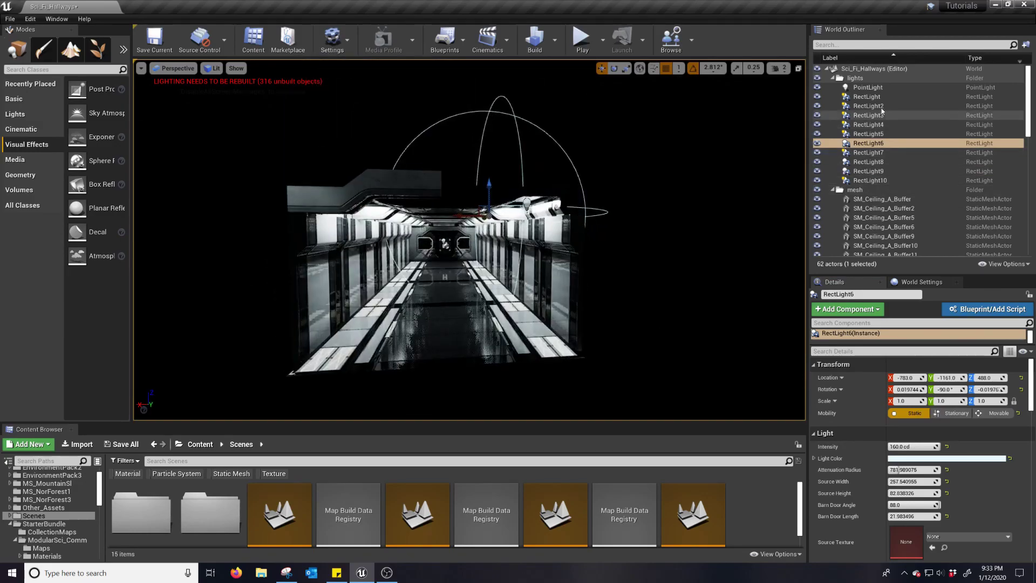
Set the mobility of all the rect lights, from RectLight to RectLight10, to Static together
left_click(868, 97)
left_click(903, 183, "shift")
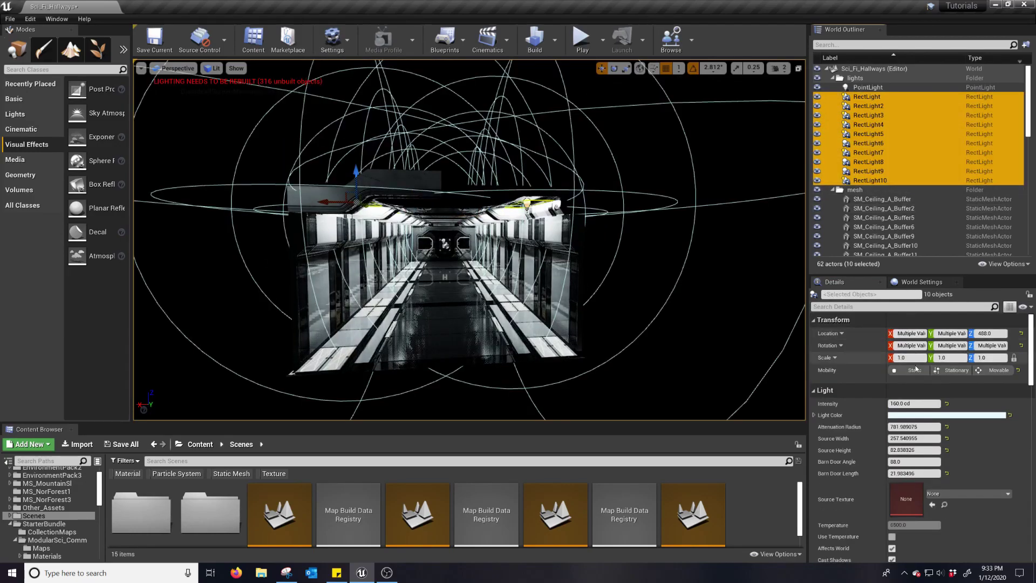
left_click(919, 370)
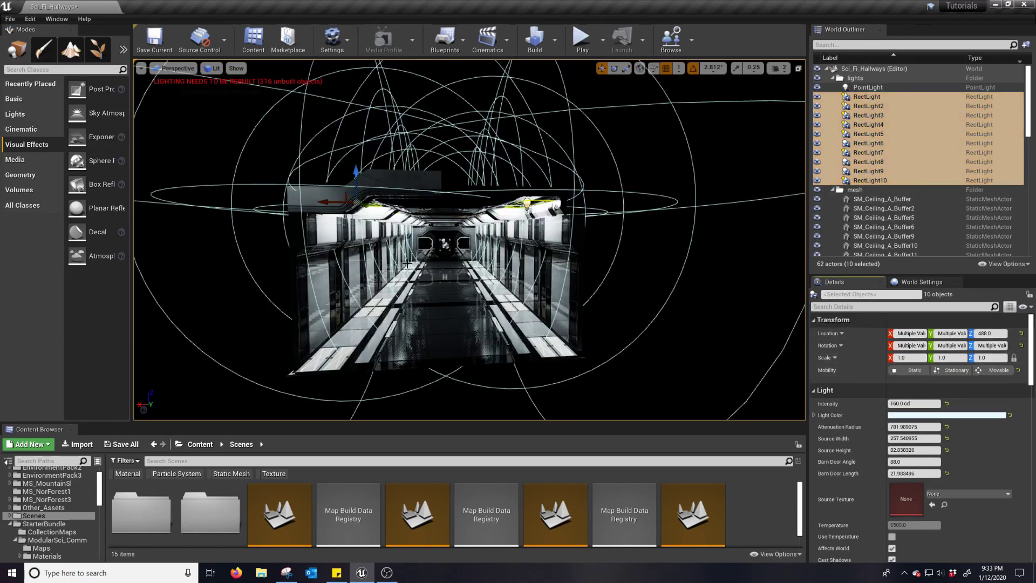
scroll(403, 266, "up", 6)
scroll(403, 265, "up", 4)
left_click(402, 265)
scroll(409, 255, "up", 2)
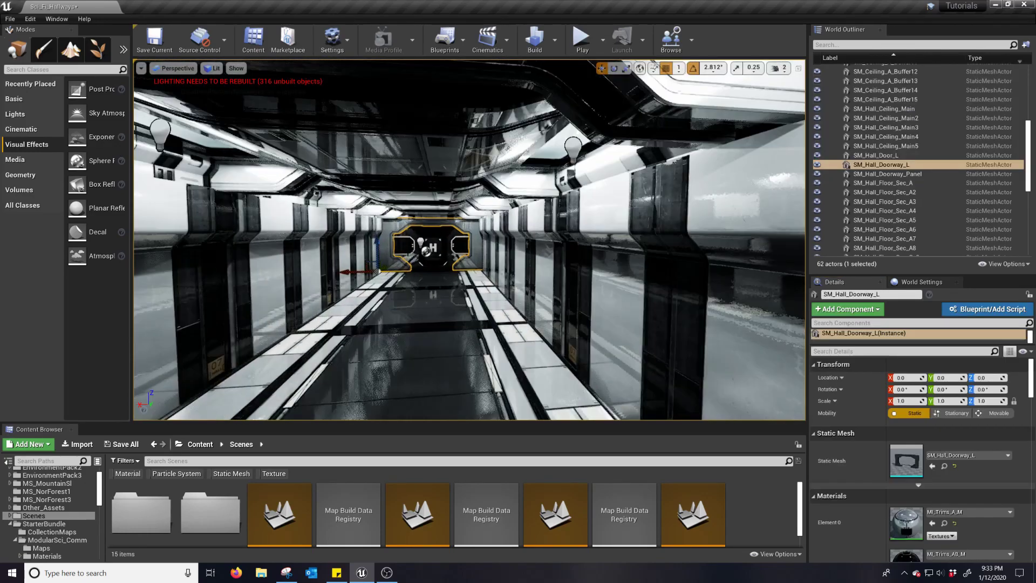